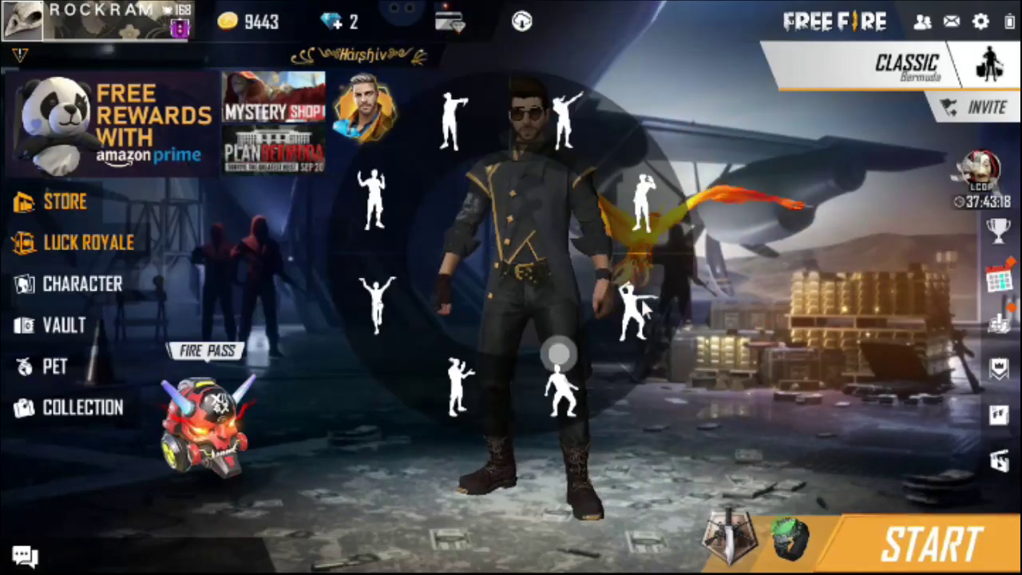
Close the emote wheel and start matchmaking for a Classic match from the lobby
{"action": "left_click", "coordinate": [547, 327]}
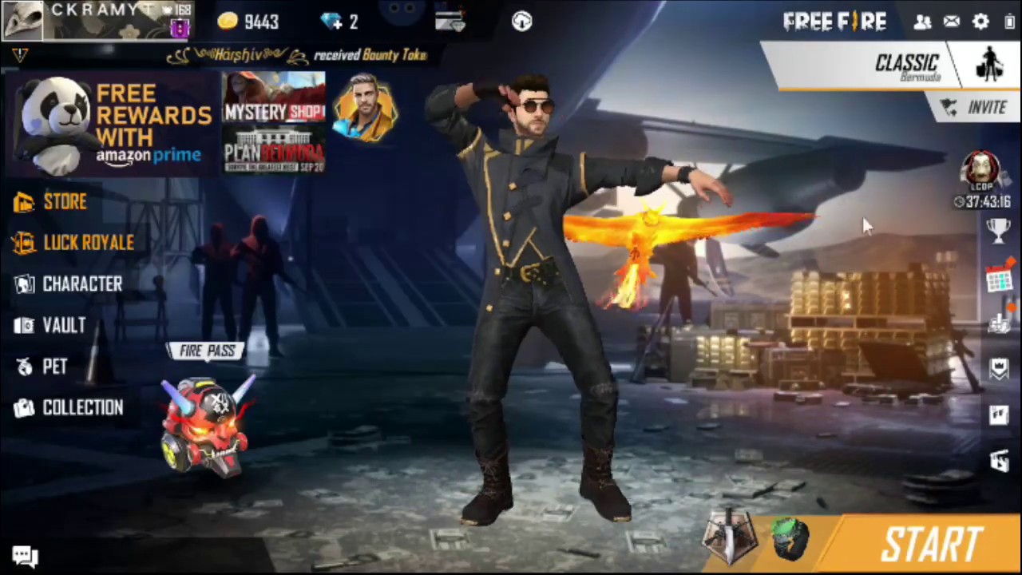
{"action": "left_click", "coordinate": [934, 543]}
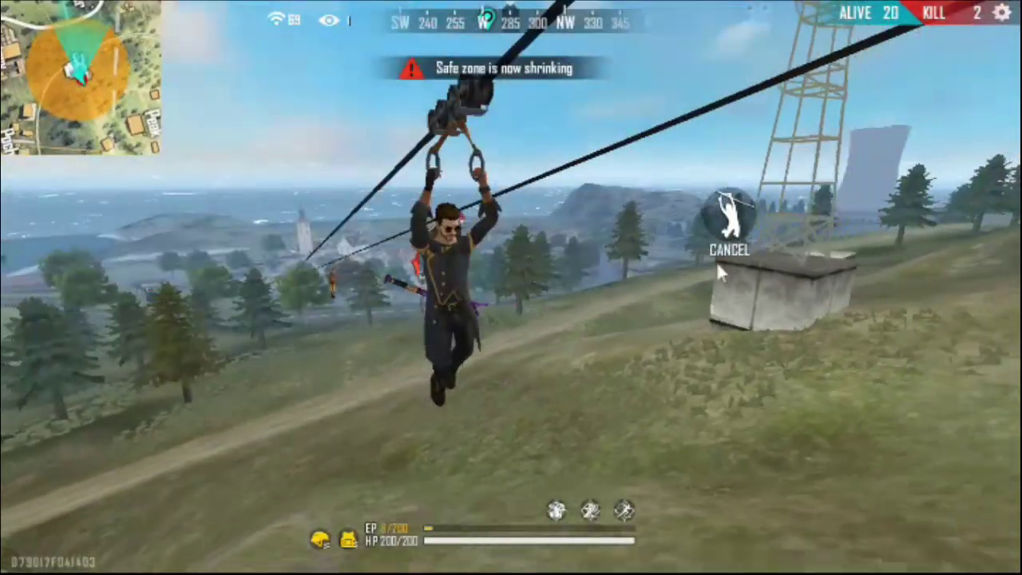
Drop off the zipline, cycle between guns and melee, then leave Free Fire for the desktop
{"action": "left_click", "coordinate": [717, 265]}
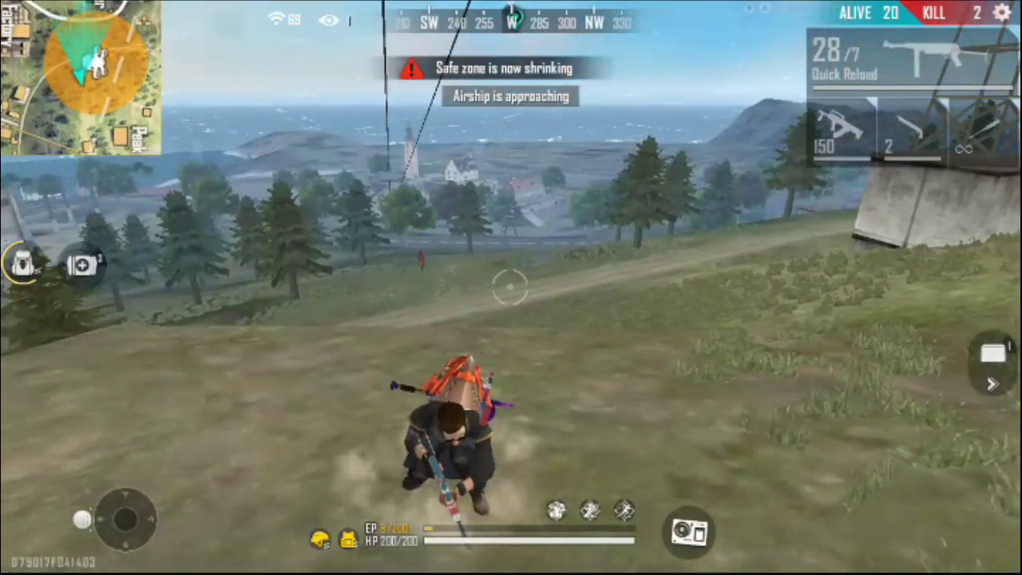
{"action": "left_click", "coordinate": [843, 128]}
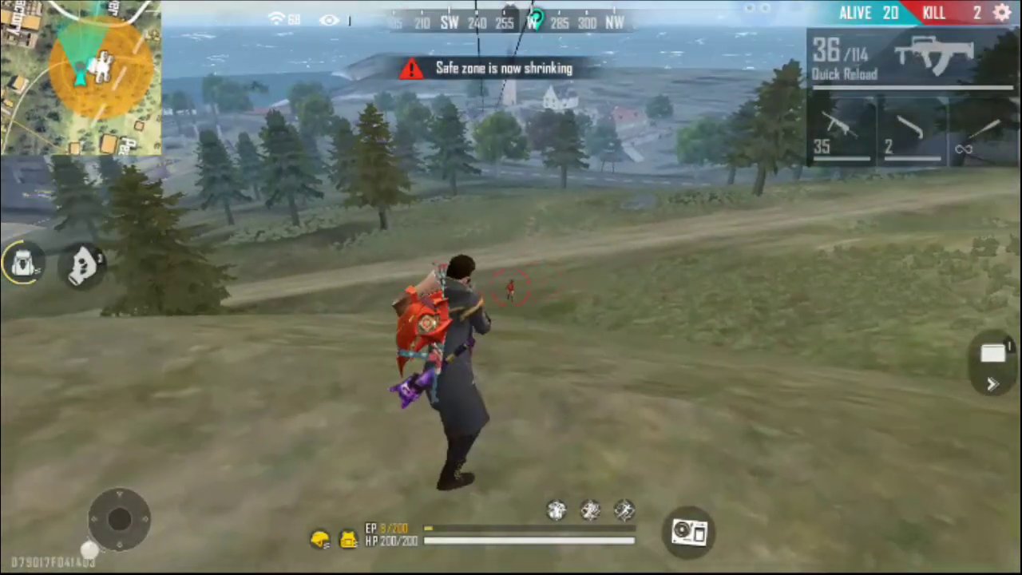
{"action": "left_click", "coordinate": [986, 132]}
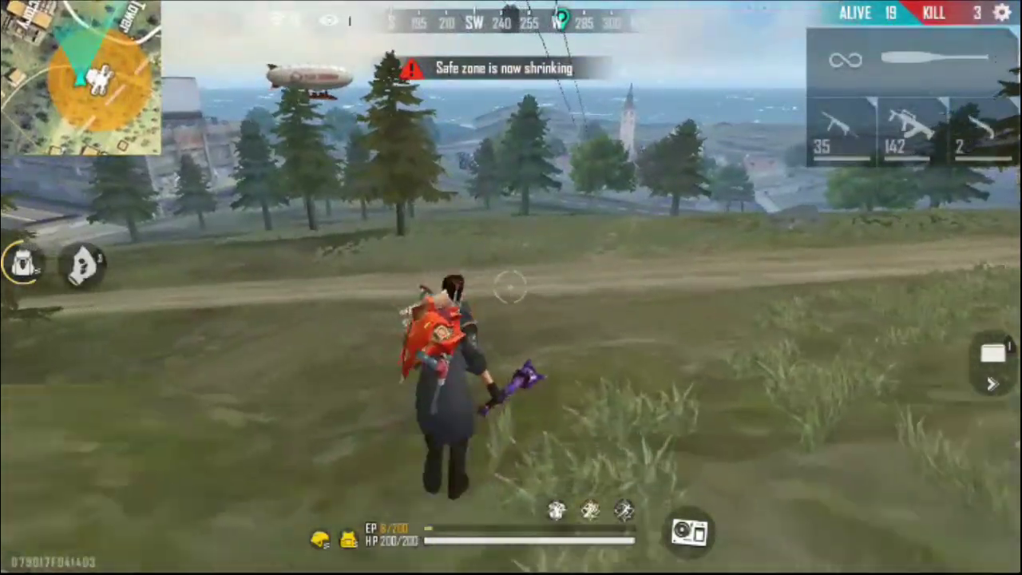
{"action": "left_click", "coordinate": [910, 128]}
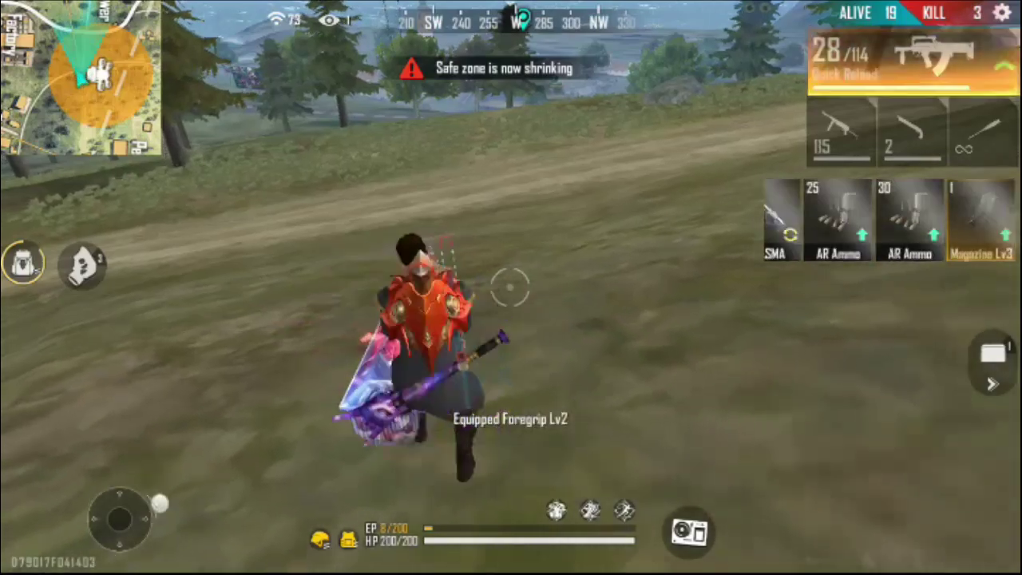
{"action": "key", "text": "3"}
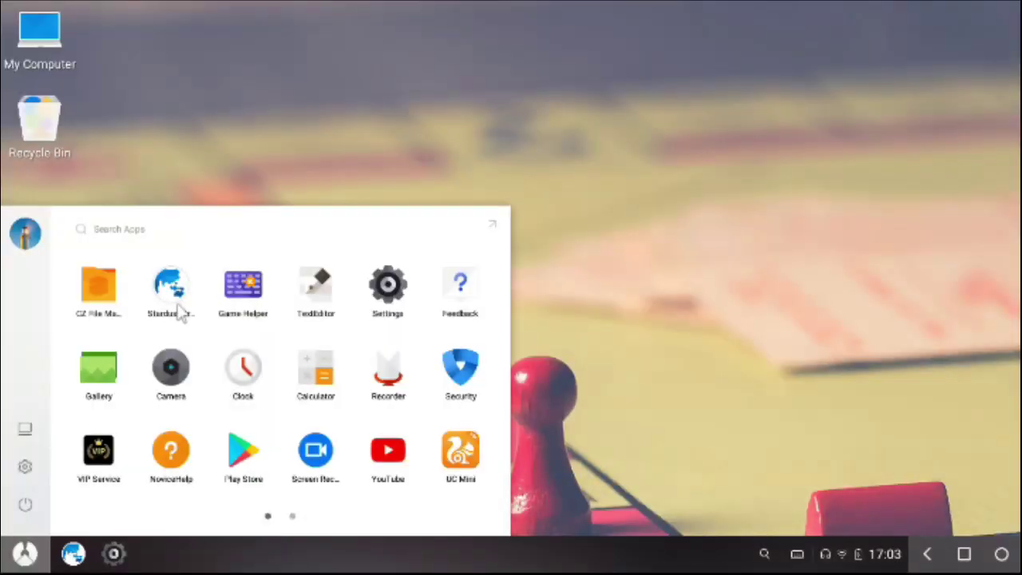
{"action": "left_click", "coordinate": [178, 313]}
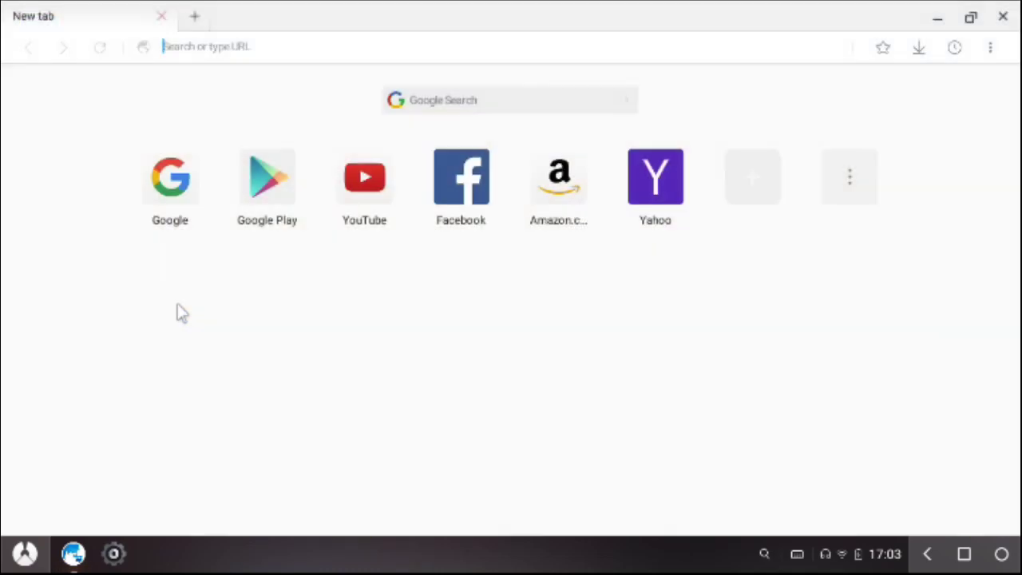
Search for 'gl tool apk' using the 'gltools apk download' suggestion
{"action": "left_click", "coordinate": [259, 59]}
{"action": "type", "text": "gl too"}
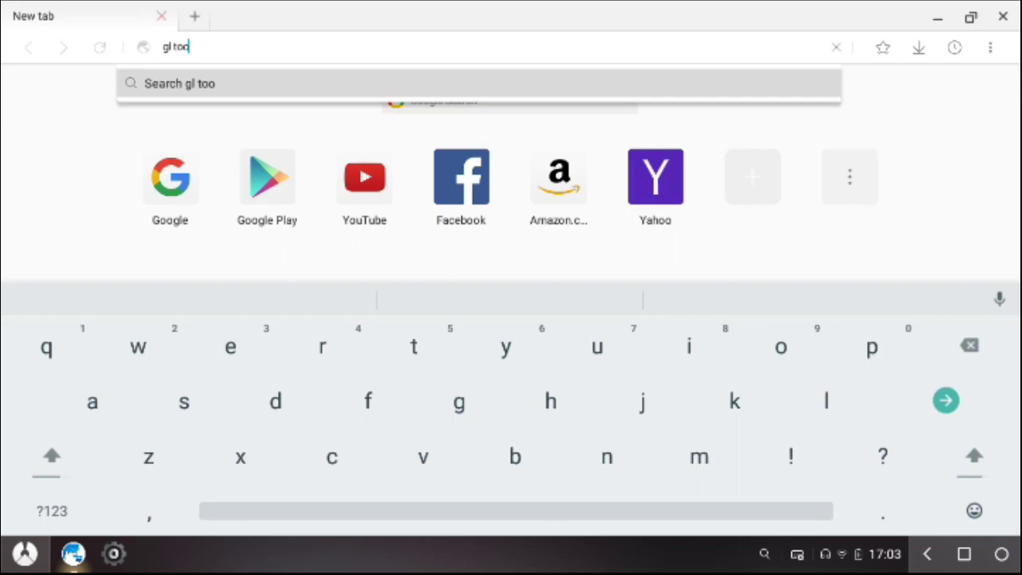
{"action": "type", "text": "l apk"}
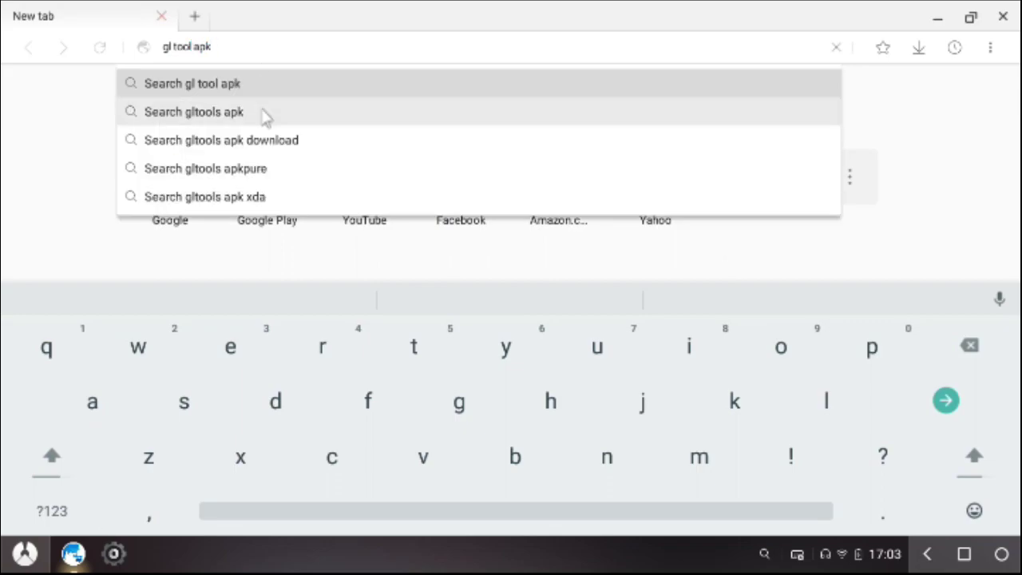
{"action": "left_click", "coordinate": [265, 144]}
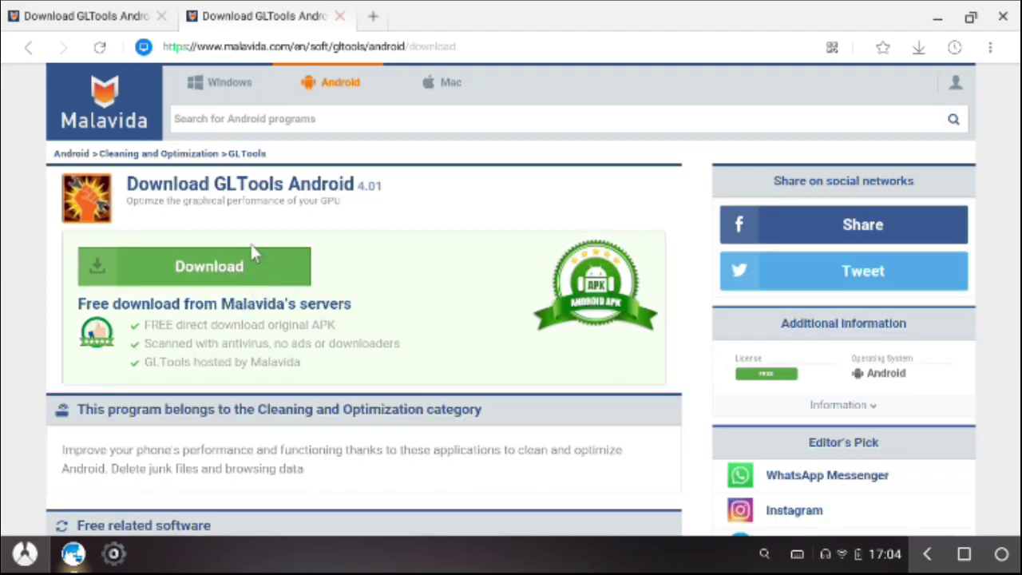
Download the 19.8 MB GLTools apk and open it from the downloads list
{"action": "left_click", "coordinate": [252, 267]}
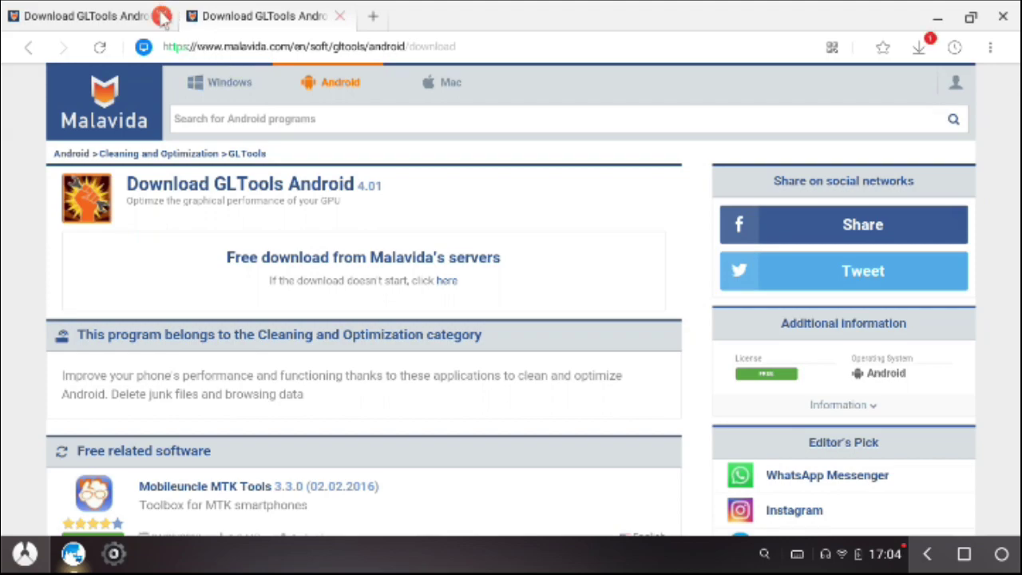
{"action": "left_click", "coordinate": [919, 50]}
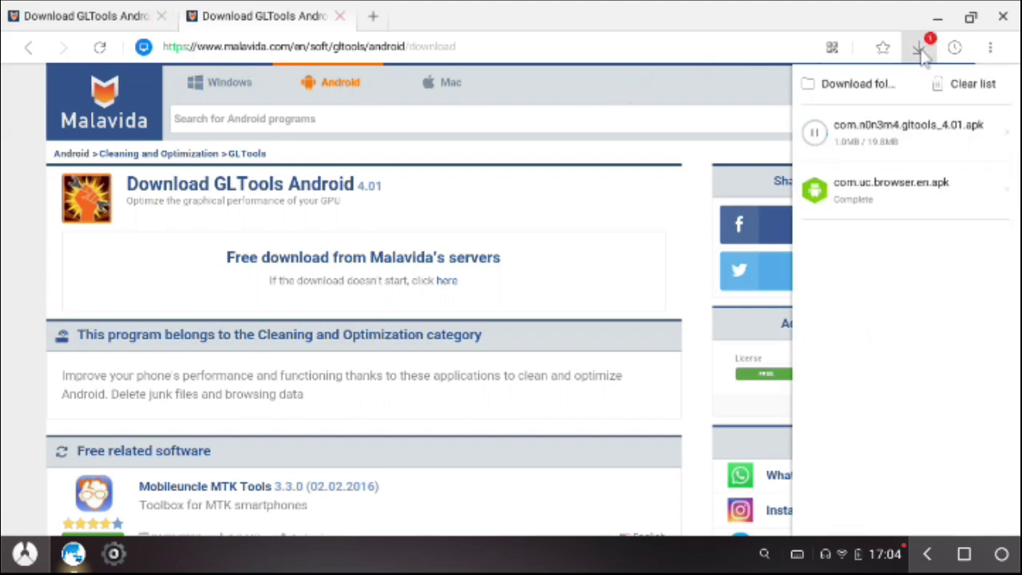
{"action": "left_click", "coordinate": [870, 138]}
{"action": "left_click", "coordinate": [331, 152]}
Install GLTools from the gltools apk and dismiss the installer once it finishes
{"action": "double_click", "coordinate": [331, 152]}
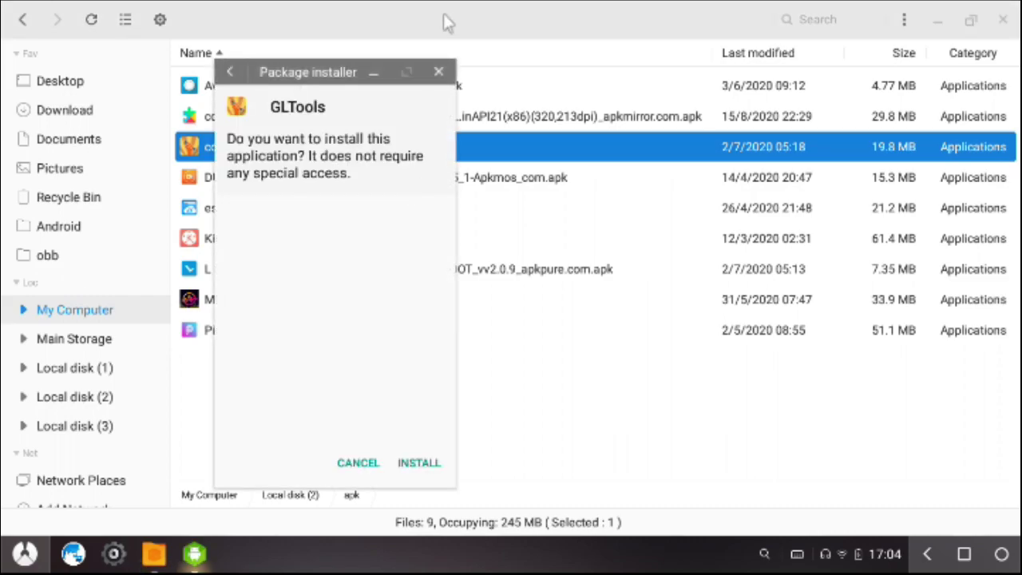
{"action": "left_click", "coordinate": [417, 463]}
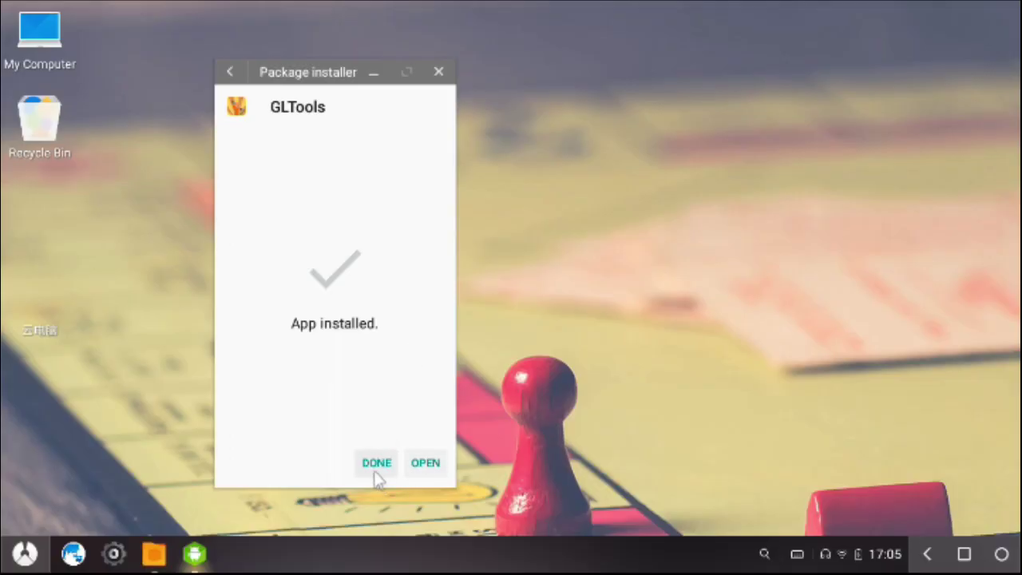
{"action": "left_click", "coordinate": [437, 73]}
Refresh the desktop twice from its context menu
{"action": "right_click", "coordinate": [652, 58]}
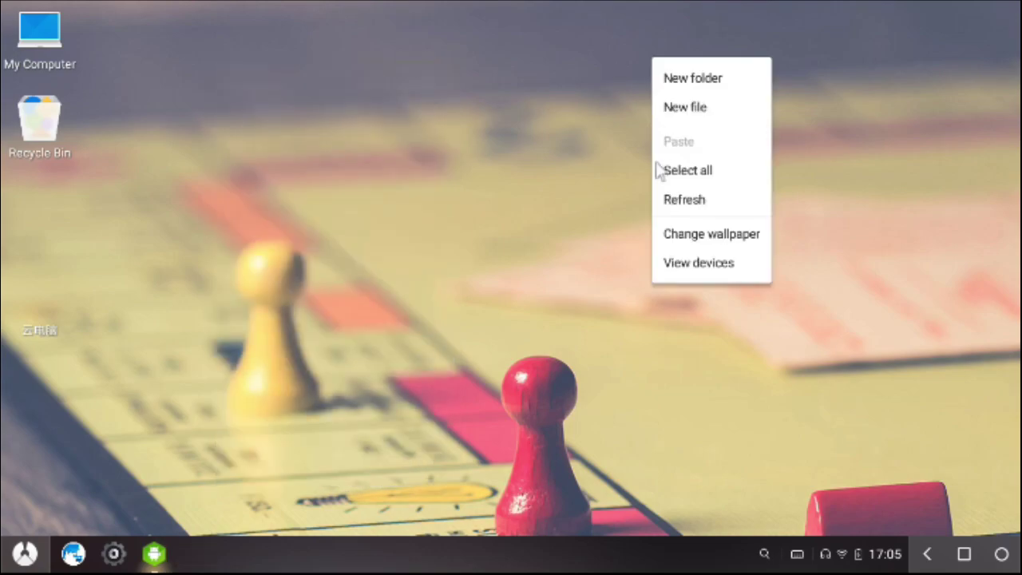
{"action": "left_click", "coordinate": [720, 206]}
{"action": "right_click", "coordinate": [529, 128]}
{"action": "left_click", "coordinate": [578, 266]}
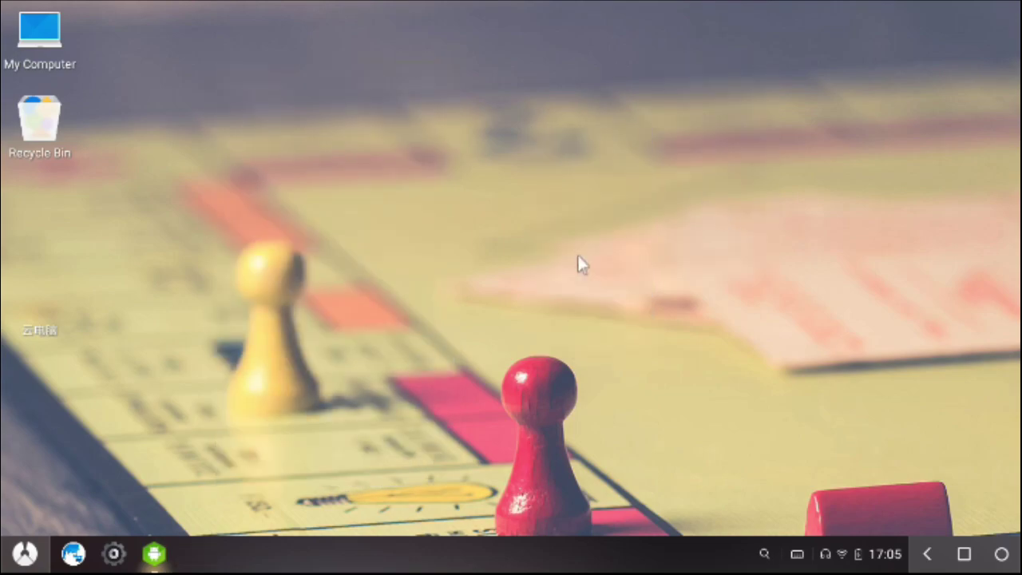
Launch Settings from the start menu's app drawer
{"action": "key", "text": "super"}
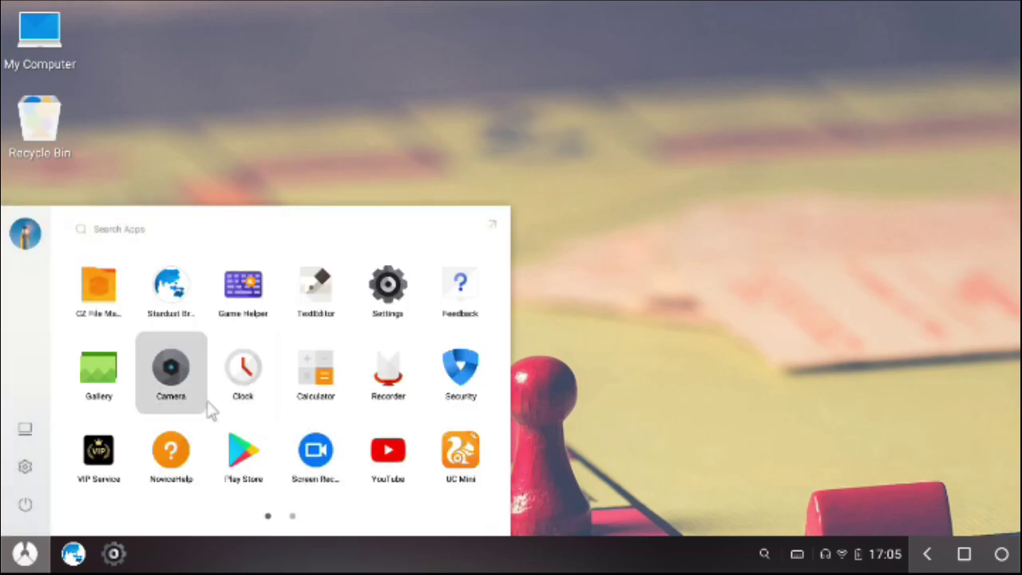
{"action": "scroll", "coordinate": [315, 392], "scroll_direction": "down", "scroll_amount": 1}
{"action": "scroll", "coordinate": [399, 377], "scroll_direction": "up", "scroll_amount": 1}
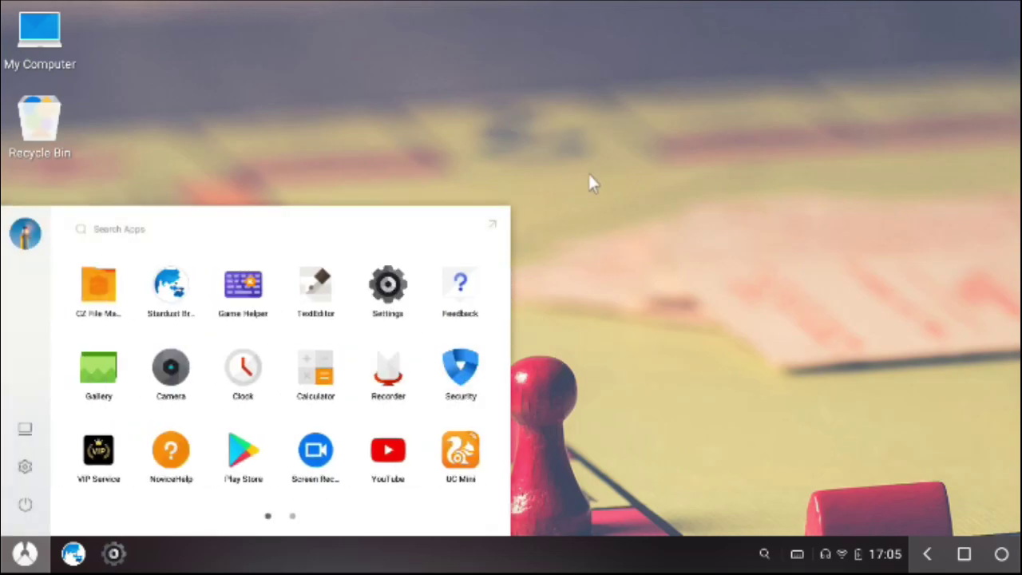
{"action": "left_click", "coordinate": [387, 289]}
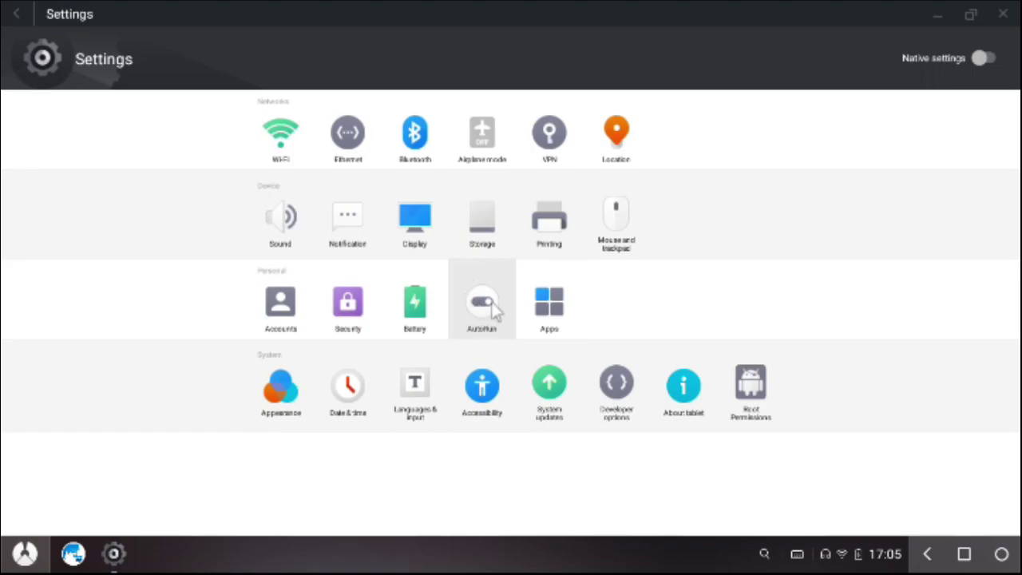
Set GLTools to Allowed in the AutoRun permissions, then close Settings
{"action": "left_click", "coordinate": [491, 307]}
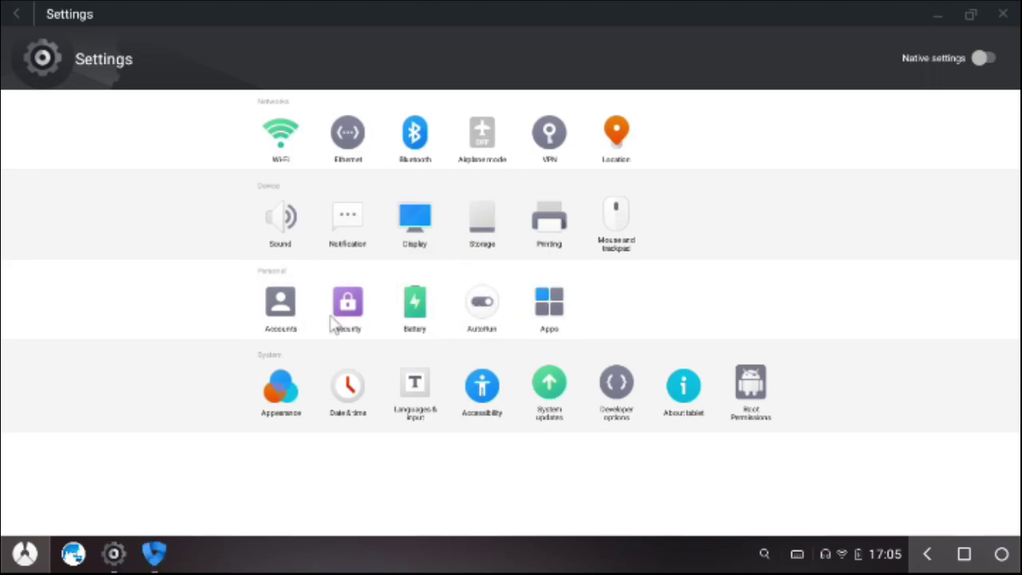
{"action": "scroll", "coordinate": [451, 292], "scroll_direction": "down", "scroll_amount": 1}
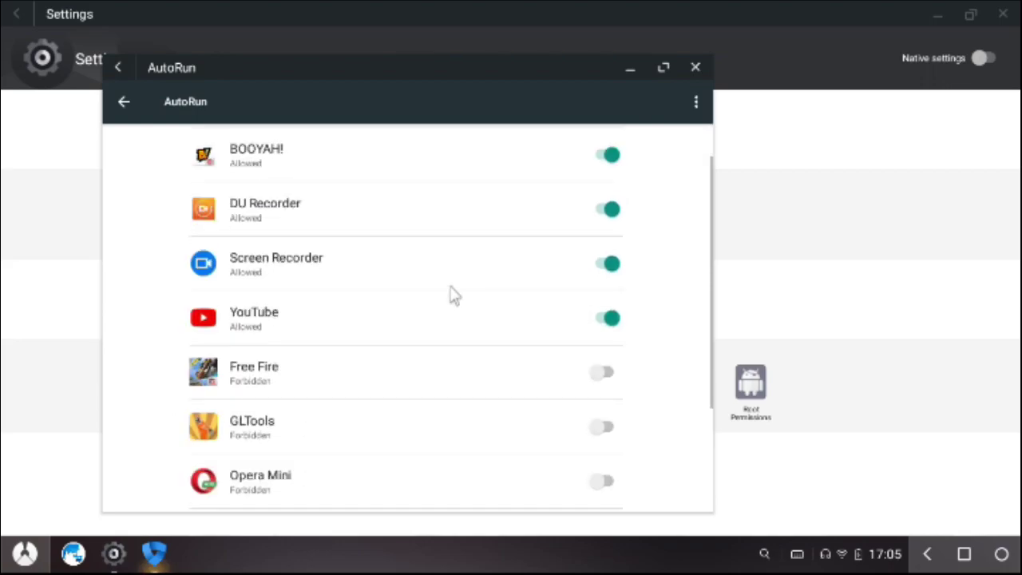
{"action": "scroll", "coordinate": [279, 394], "scroll_direction": "down", "scroll_amount": 1}
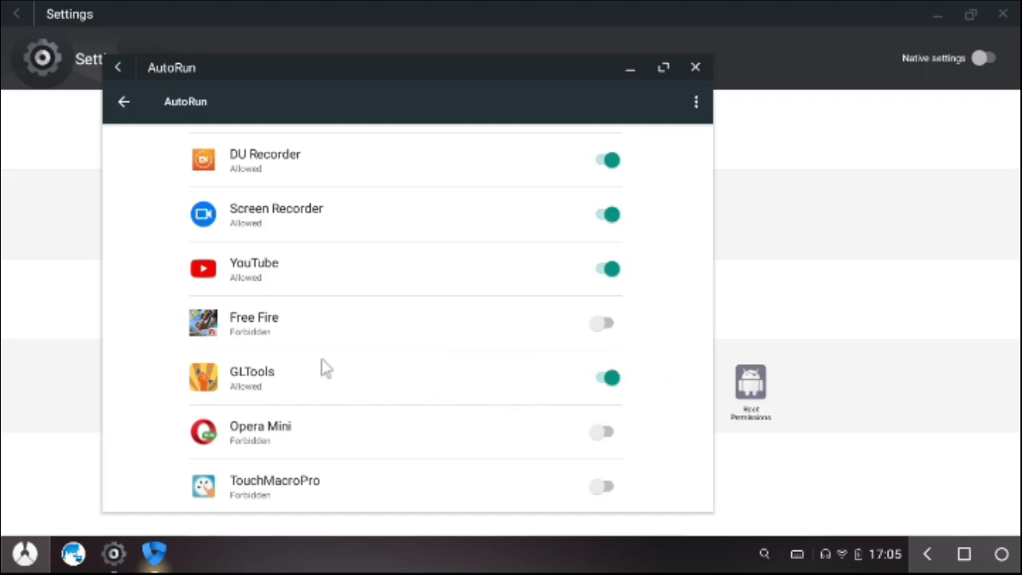
{"action": "left_click", "coordinate": [695, 68]}
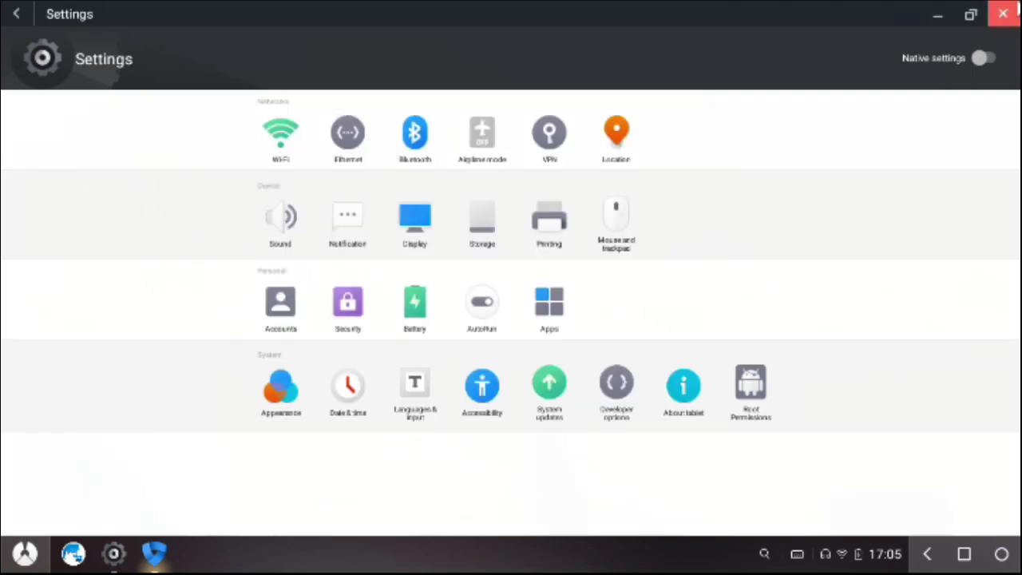
{"action": "left_click", "coordinate": [1003, 13]}
Refresh the desktop and bring up the list of installed apps
{"action": "right_click", "coordinate": [601, 123]}
{"action": "left_click", "coordinate": [663, 272]}
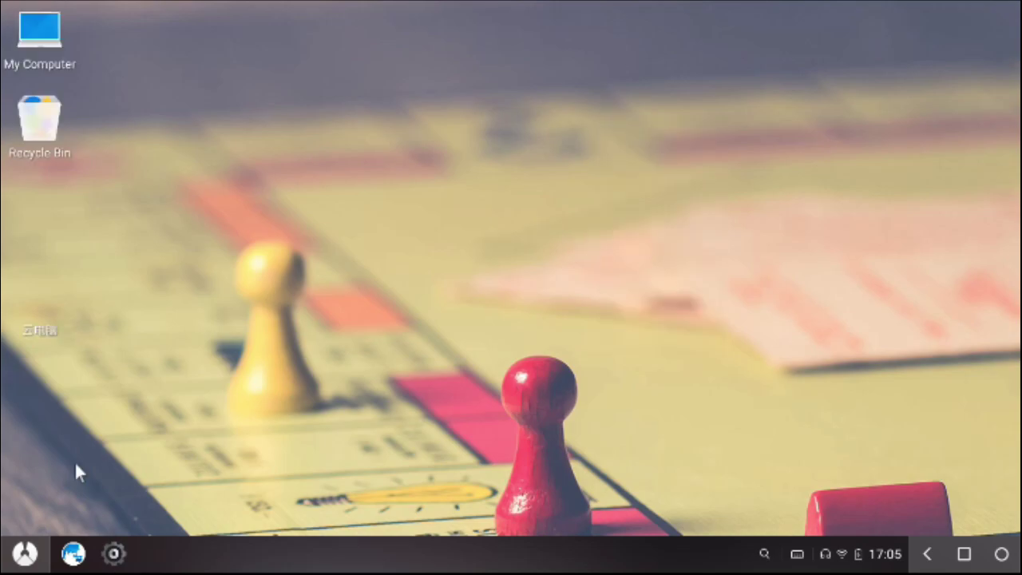
{"action": "left_click", "coordinate": [24, 553]}
{"action": "scroll", "coordinate": [320, 367], "scroll_direction": "down", "scroll_amount": 1}
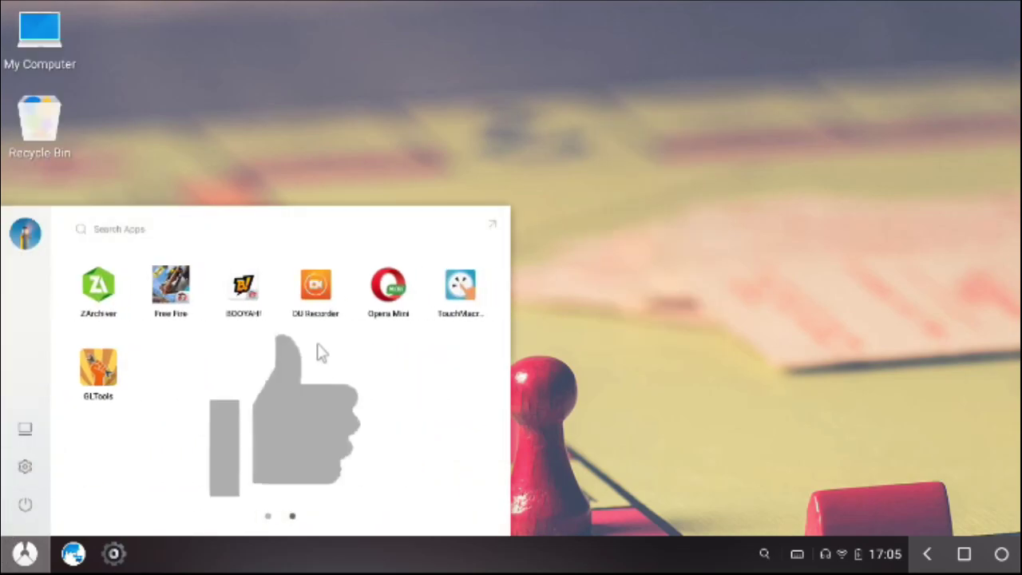
Launch GLTools, accept the copyright and proprietary code confirmations, install, and grant superuser access
{"action": "left_click", "coordinate": [120, 364]}
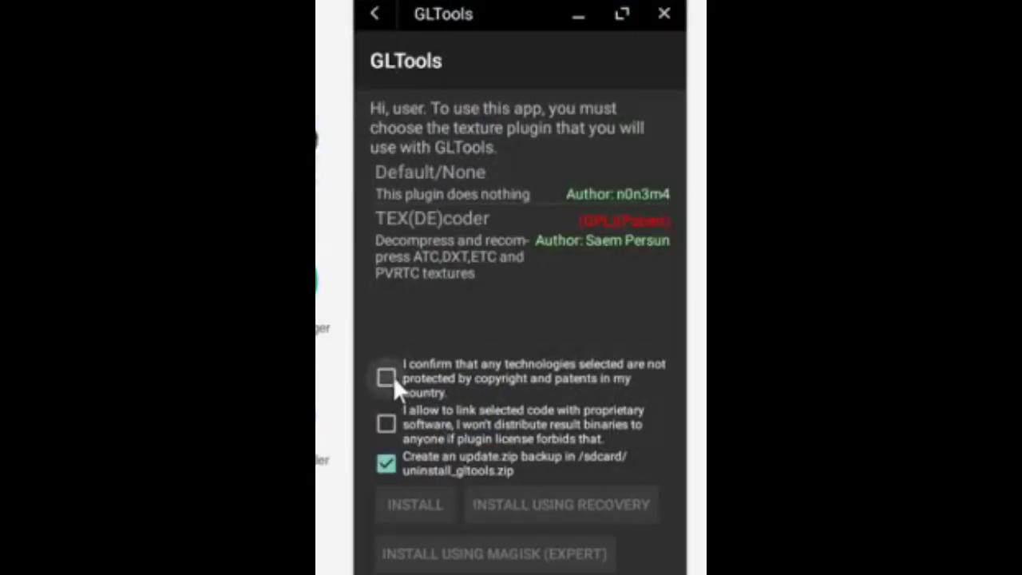
{"action": "left_click", "coordinate": [390, 377]}
{"action": "left_click", "coordinate": [385, 423]}
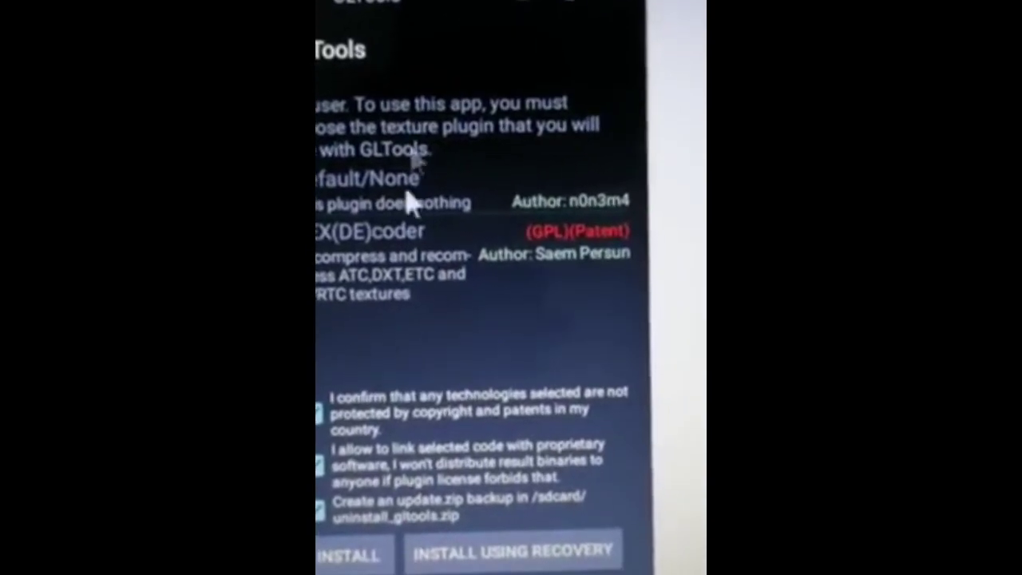
{"action": "left_click", "coordinate": [359, 546]}
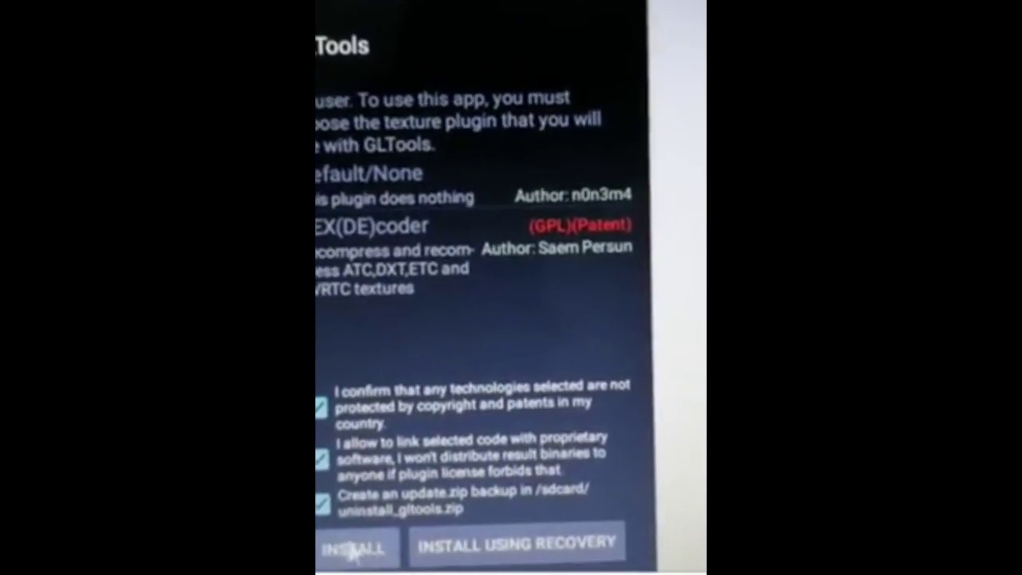
{"action": "left_click", "coordinate": [548, 445]}
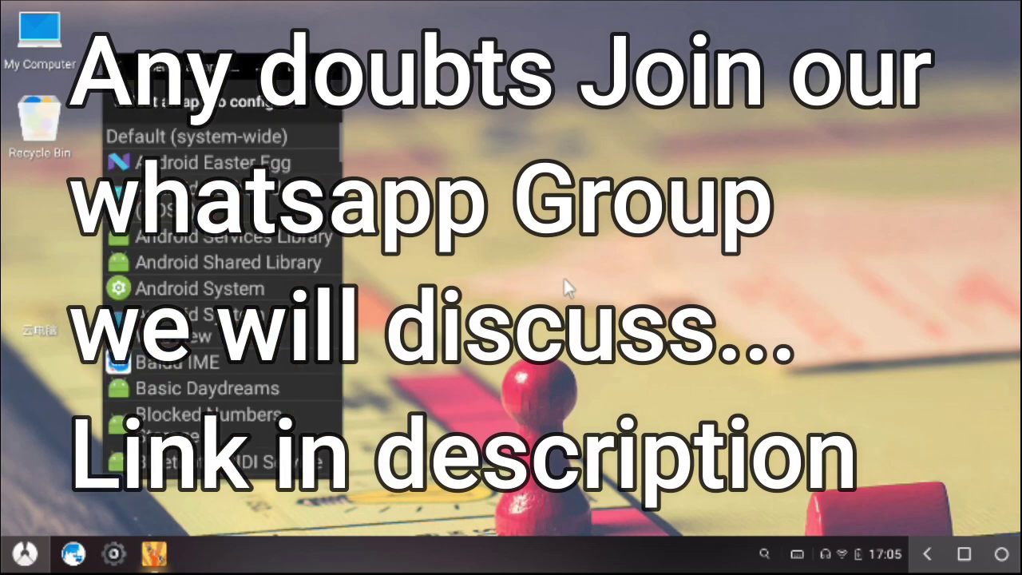
Find Free Fire in GLTools' app list and open its settings
{"action": "scroll", "coordinate": [264, 255], "scroll_direction": "down", "scroll_amount": 3}
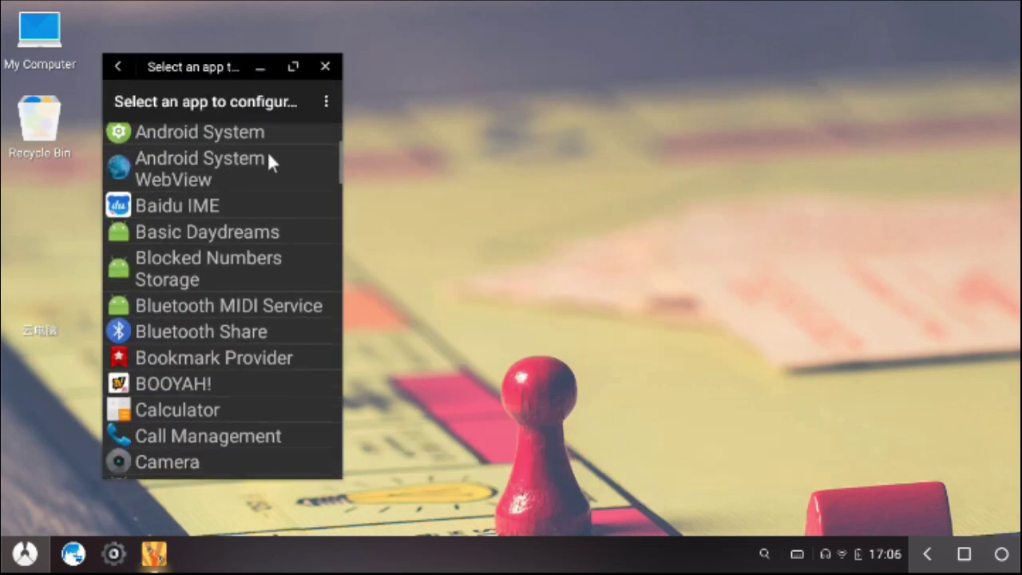
{"action": "scroll", "coordinate": [269, 160], "scroll_direction": "up", "scroll_amount": 2}
{"action": "scroll", "coordinate": [283, 277], "scroll_direction": "down", "scroll_amount": 10}
{"action": "scroll", "coordinate": [304, 395], "scroll_direction": "down", "scroll_amount": 10}
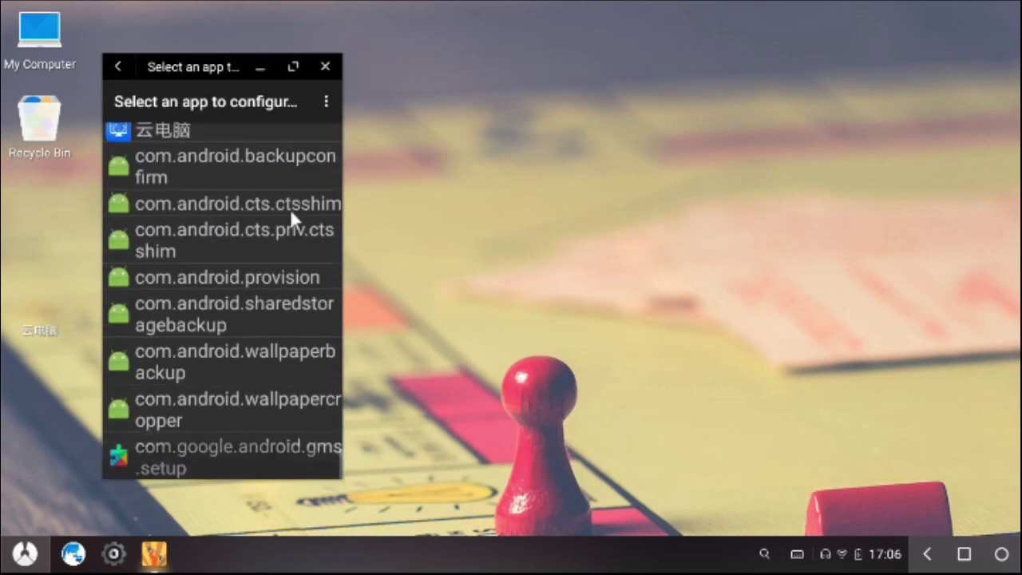
{"action": "scroll", "coordinate": [269, 319], "scroll_direction": "up", "scroll_amount": 15}
{"action": "scroll", "coordinate": [292, 264], "scroll_direction": "up", "scroll_amount": 4}
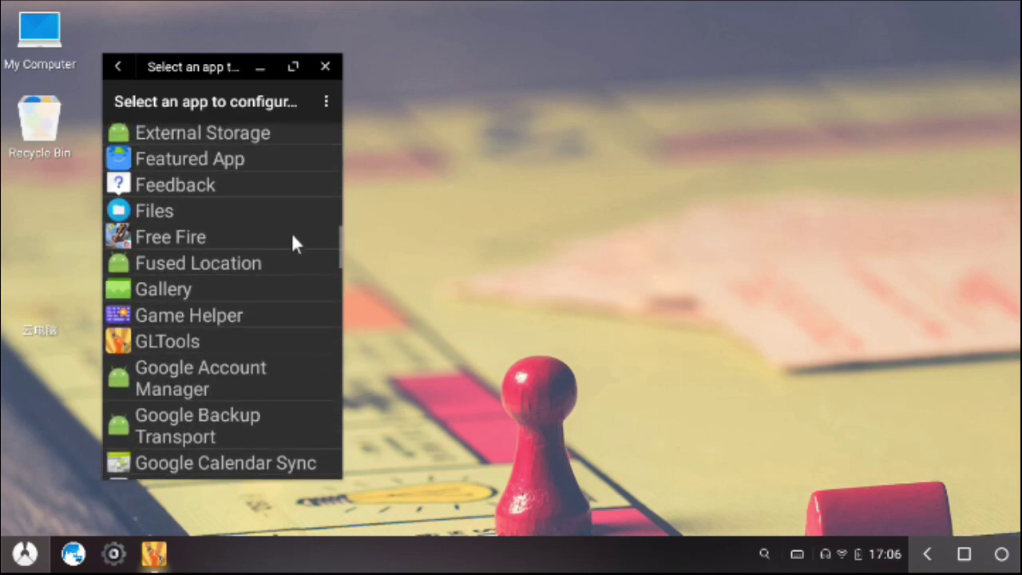
{"action": "left_click", "coordinate": [207, 347]}
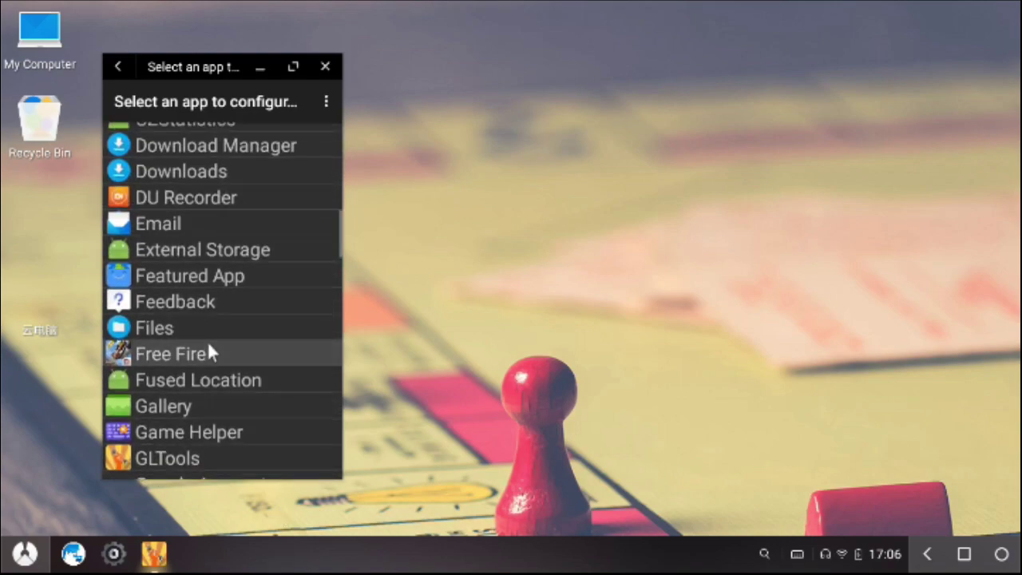
Check 'Enable custom settings' for Free Fire
{"action": "scroll", "coordinate": [209, 191], "scroll_direction": "down", "scroll_amount": 5}
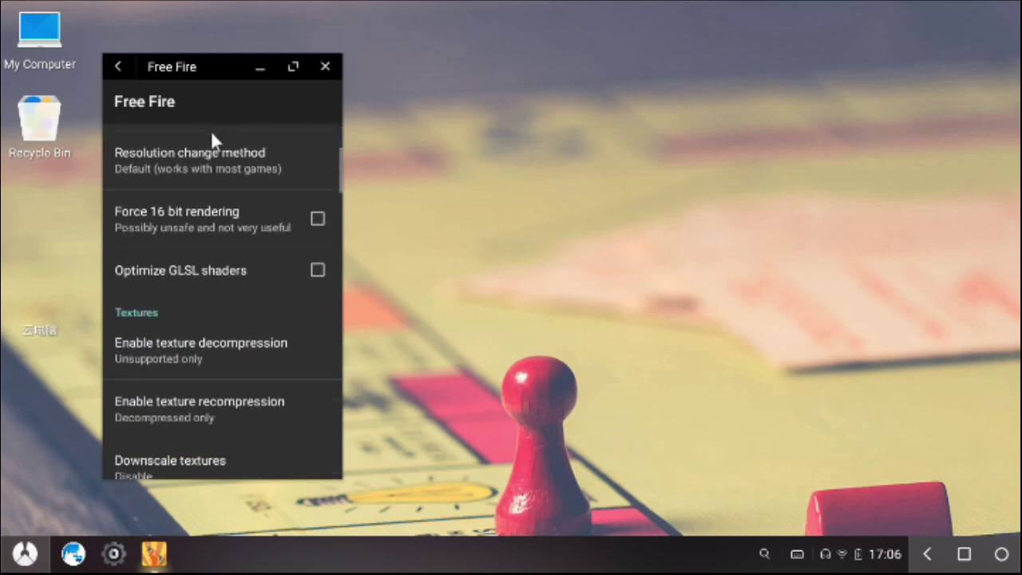
{"action": "scroll", "coordinate": [231, 240], "scroll_direction": "down", "scroll_amount": 8}
{"action": "scroll", "coordinate": [251, 399], "scroll_direction": "up", "scroll_amount": 4}
{"action": "scroll", "coordinate": [263, 266], "scroll_direction": "up", "scroll_amount": 5}
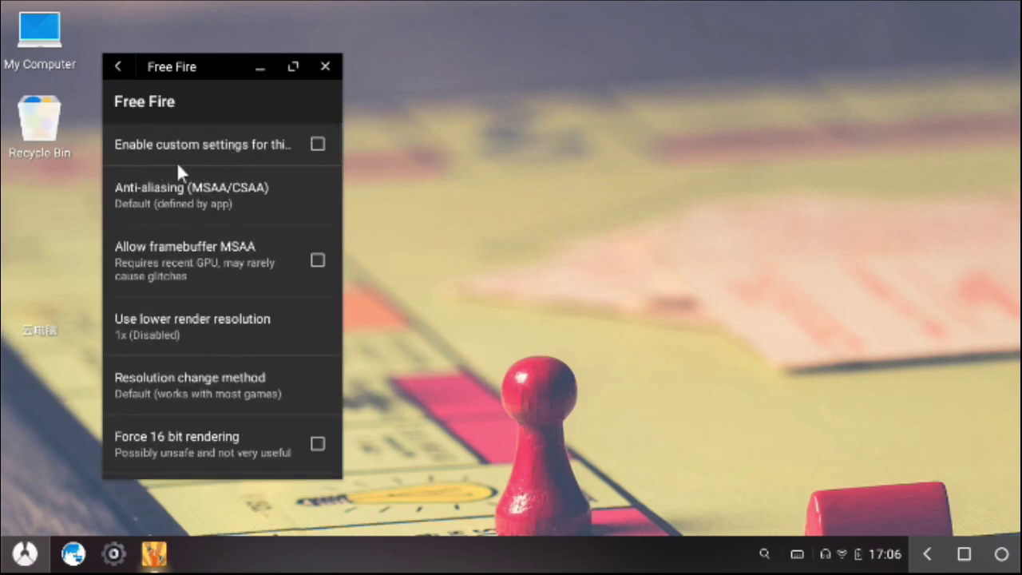
{"action": "left_click", "coordinate": [224, 148]}
Turn on 'Use fake GPU info' and 'Use fake CPU/RAM info'
{"action": "scroll", "coordinate": [237, 357], "scroll_direction": "down", "scroll_amount": 5}
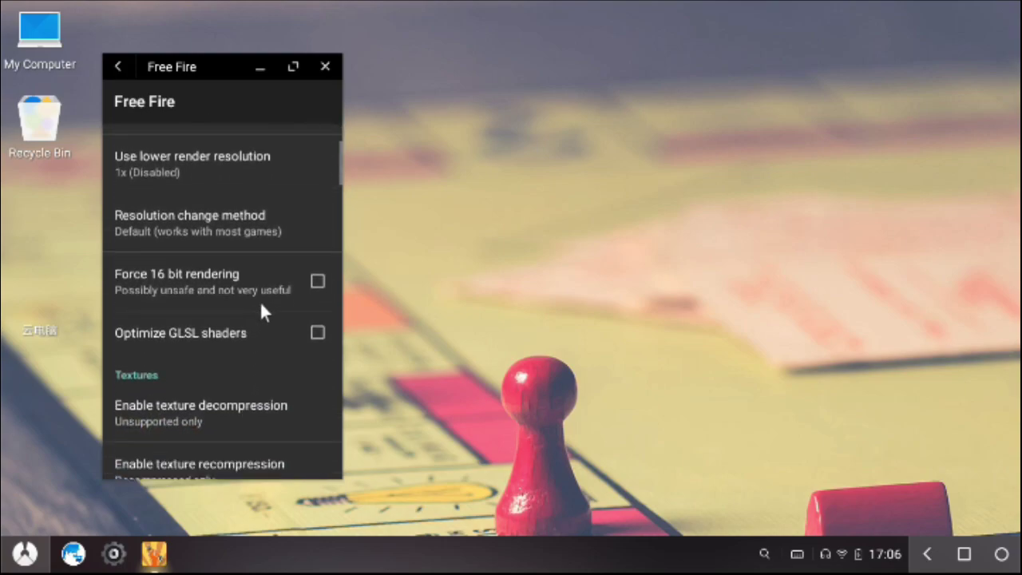
{"action": "scroll", "coordinate": [272, 389], "scroll_direction": "down", "scroll_amount": 6}
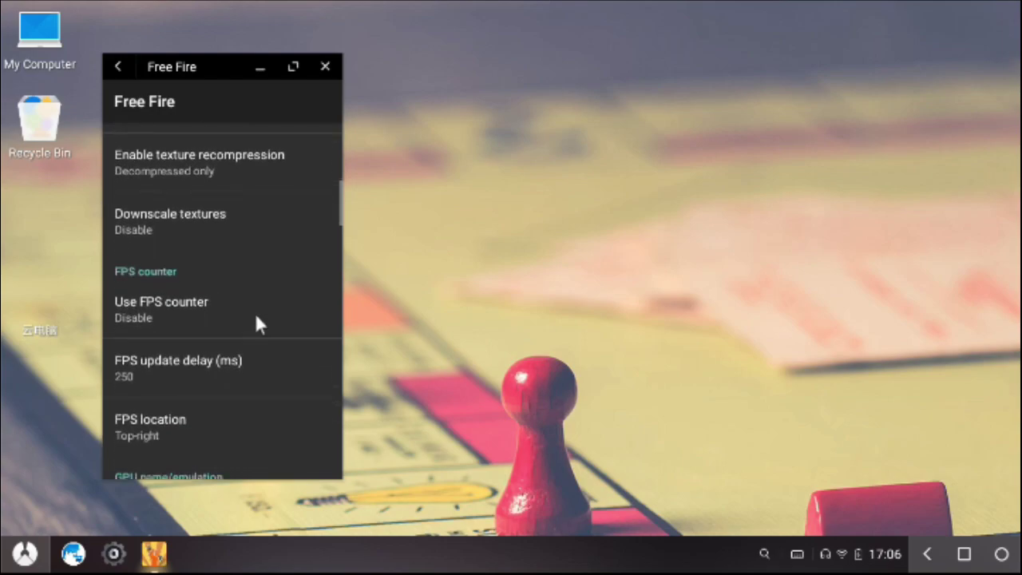
{"action": "scroll", "coordinate": [246, 327], "scroll_direction": "down", "scroll_amount": 5}
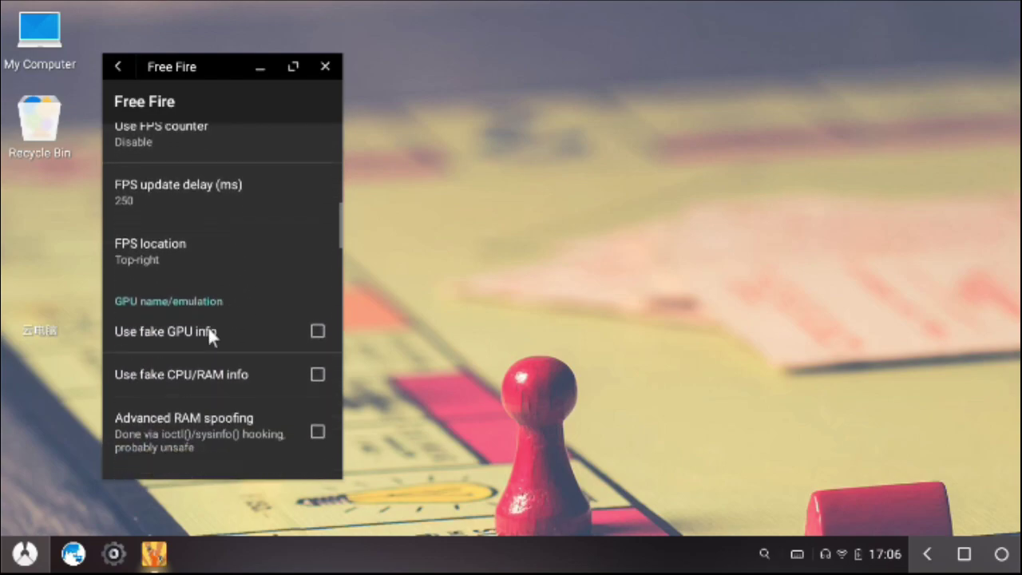
{"action": "scroll", "coordinate": [218, 320], "scroll_direction": "down", "scroll_amount": 1}
{"action": "scroll", "coordinate": [226, 412], "scroll_direction": "up", "scroll_amount": 2}
{"action": "scroll", "coordinate": [239, 335], "scroll_direction": "down", "scroll_amount": 7}
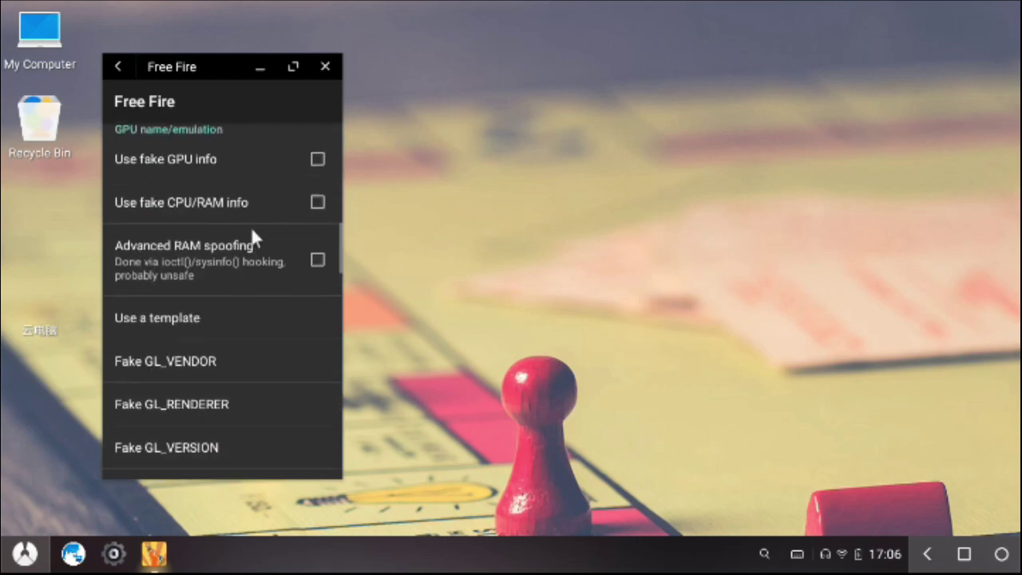
{"action": "scroll", "coordinate": [296, 297], "scroll_direction": "up", "scroll_amount": 6}
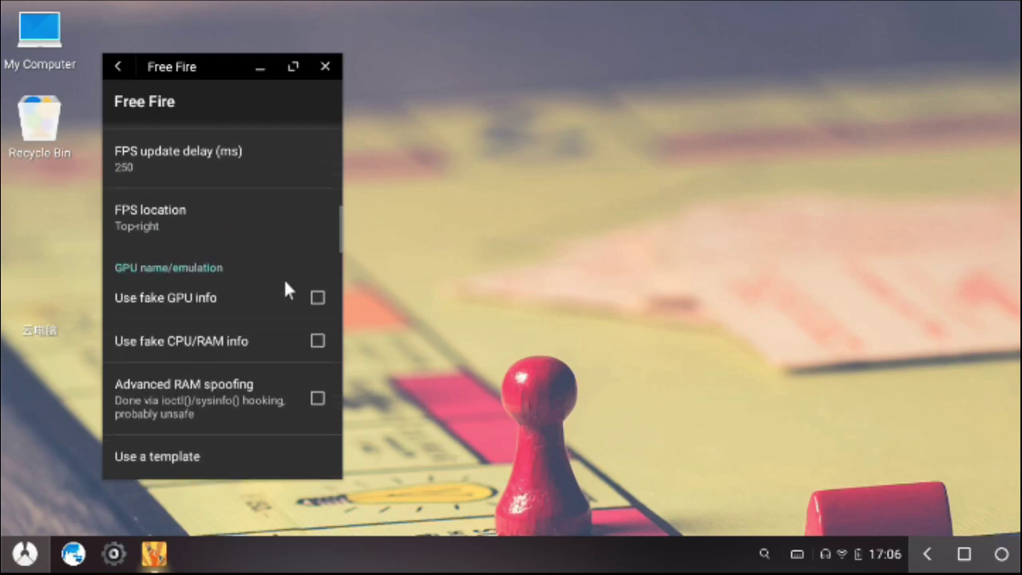
{"action": "left_click", "coordinate": [311, 295]}
{"action": "left_click", "coordinate": [320, 358]}
Bring up the list of GPU/CPU templates
{"action": "scroll", "coordinate": [231, 312], "scroll_direction": "down", "scroll_amount": 3}
{"action": "scroll", "coordinate": [293, 137], "scroll_direction": "down", "scroll_amount": 2}
{"action": "scroll", "coordinate": [249, 355], "scroll_direction": "up", "scroll_amount": 5}
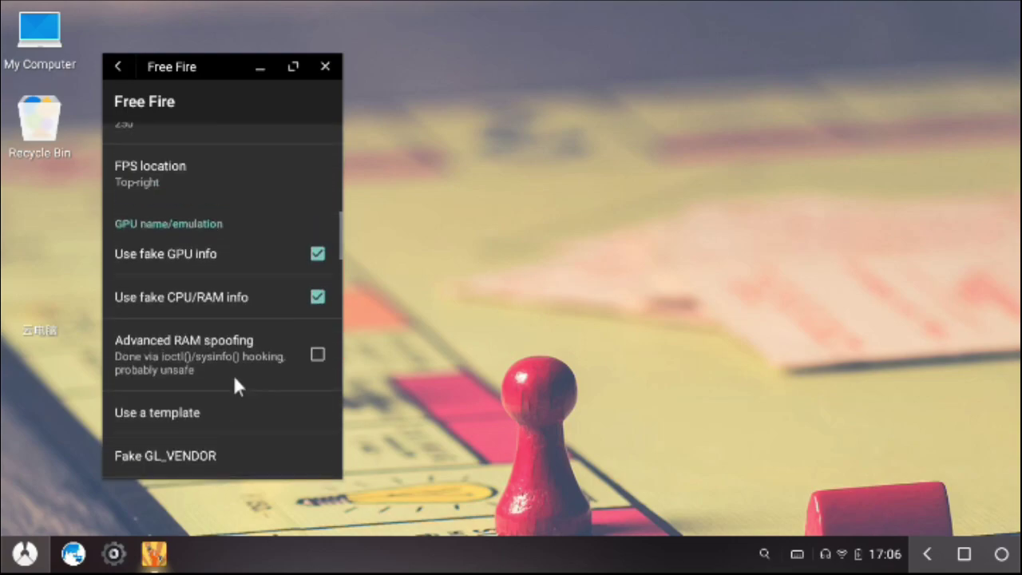
{"action": "left_click", "coordinate": [187, 414]}
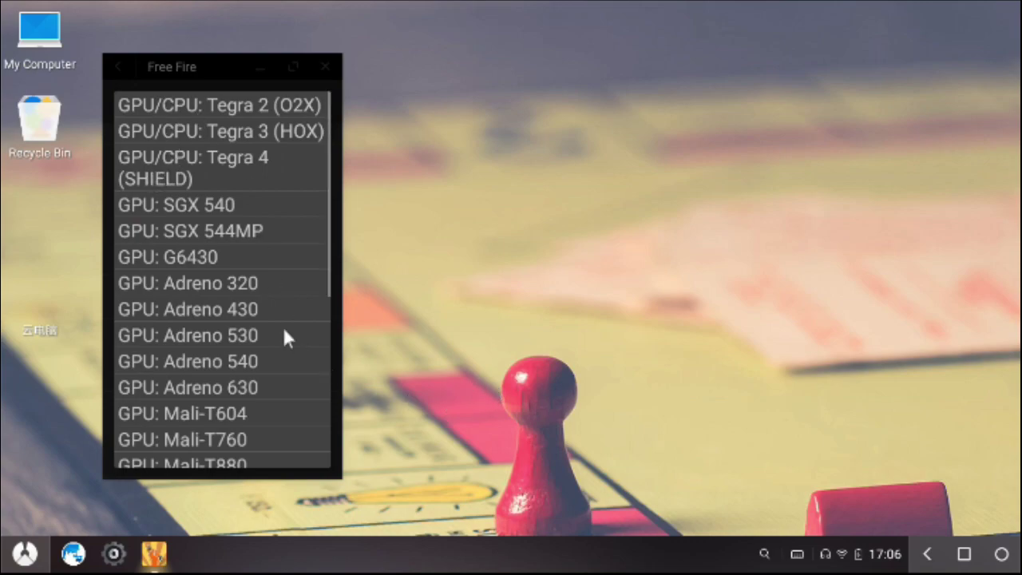
Apply the 'GPU: Mali-G71' template so Free Fire reports ARM as its GL vendor
{"action": "left_click_drag", "start_coordinate": [283, 330], "coordinate": [278, 234]}
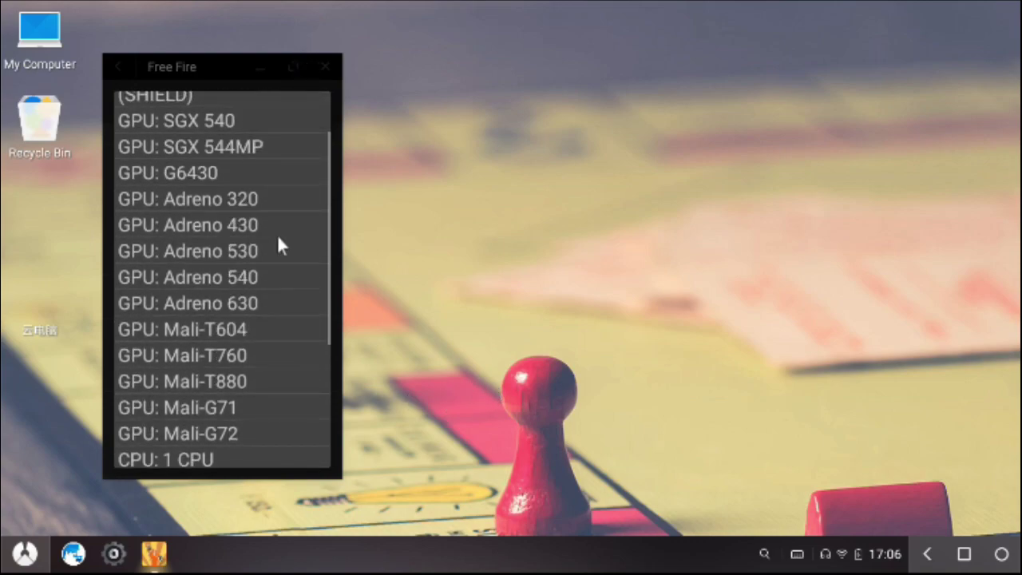
{"action": "mouse_move", "coordinate": [231, 337]}
{"action": "left_mouse_down"}
{"action": "mouse_move", "coordinate": [263, 283]}
{"action": "mouse_move", "coordinate": [257, 360]}
{"action": "mouse_move", "coordinate": [231, 339]}
{"action": "left_mouse_up"}
{"action": "left_click", "coordinate": [237, 356]}
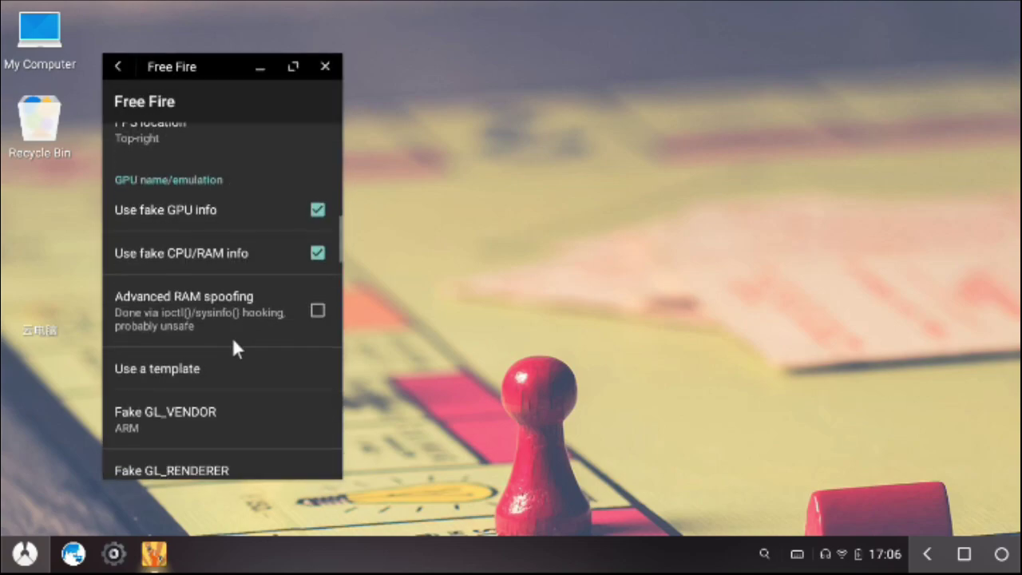
{"action": "left_click", "coordinate": [118, 66]}
Exit GLTools and start Free Fire from the Phoenix OS app launcher
{"action": "key", "text": "Escape"}
{"action": "key", "text": "super"}
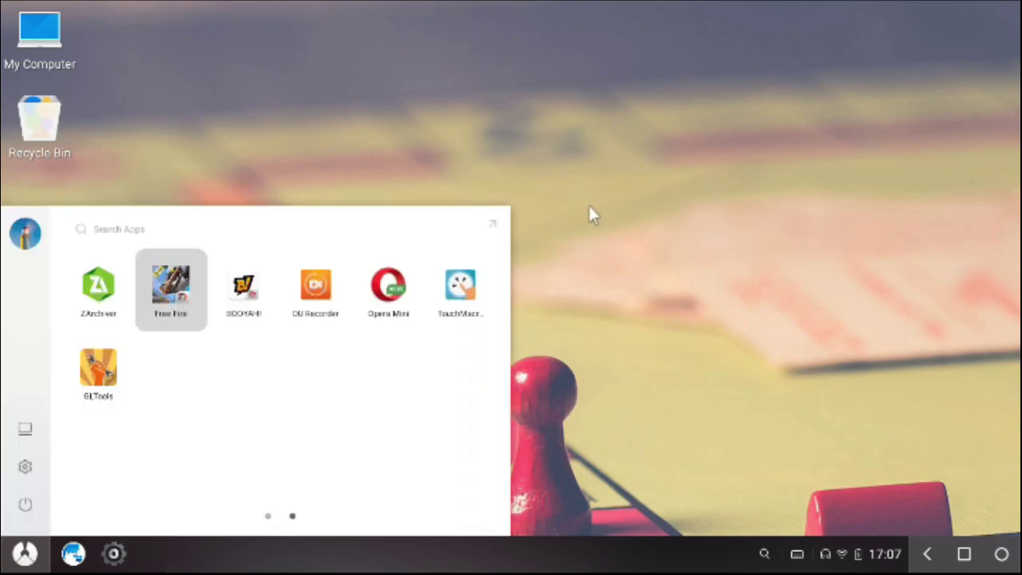
{"action": "left_click", "coordinate": [587, 203]}
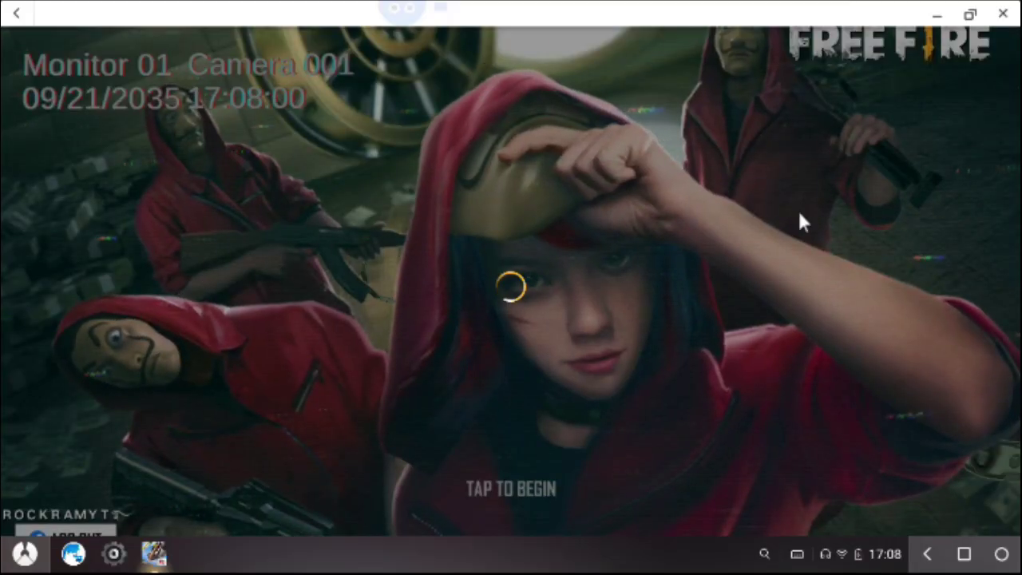
Enter the lobby, dismiss the promo popup, and choose Ultra graphics in Settings
{"action": "left_click", "coordinate": [495, 336]}
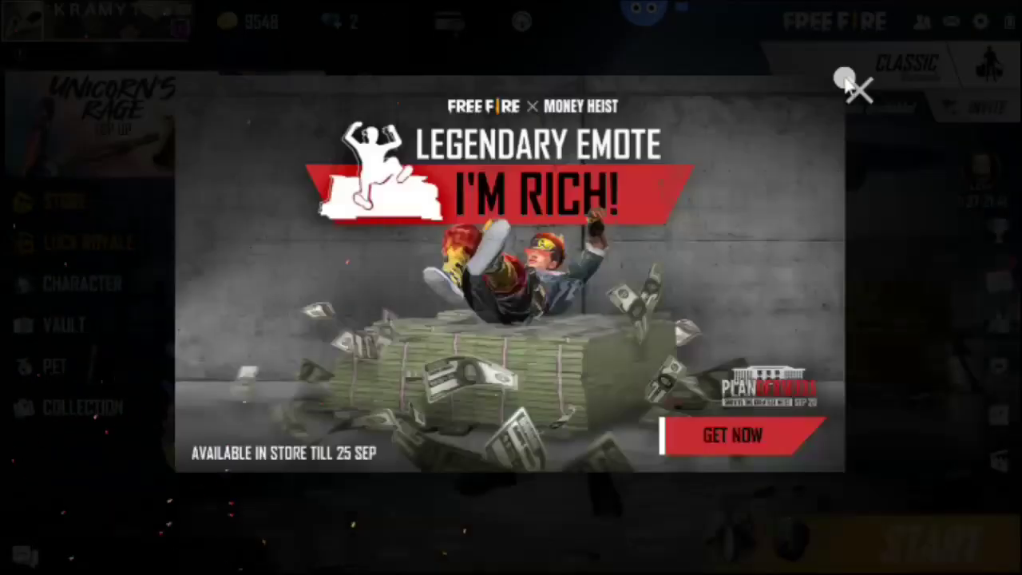
{"action": "left_click", "coordinate": [854, 87]}
{"action": "left_click", "coordinate": [980, 22]}
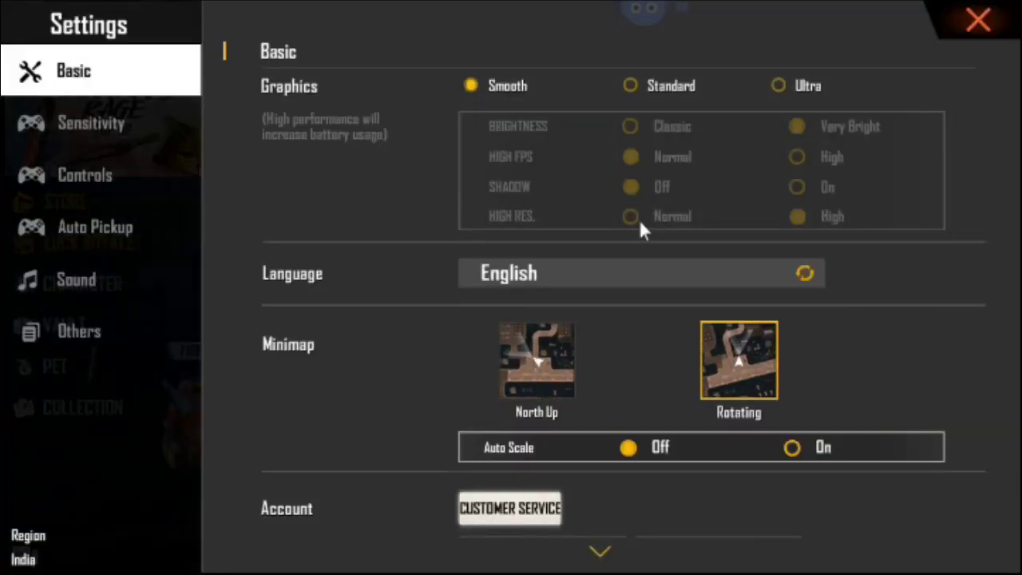
{"action": "left_click", "coordinate": [779, 84]}
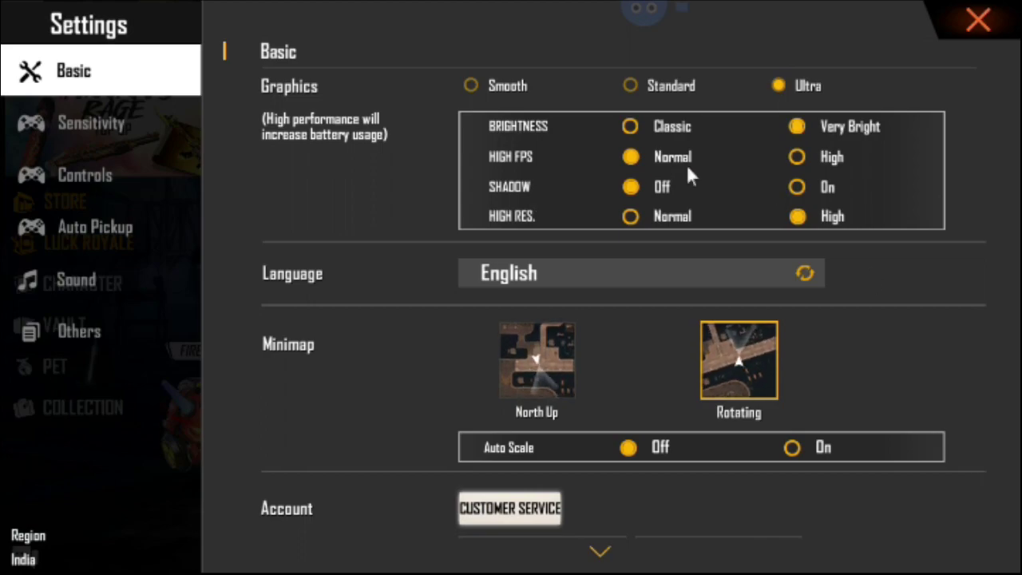